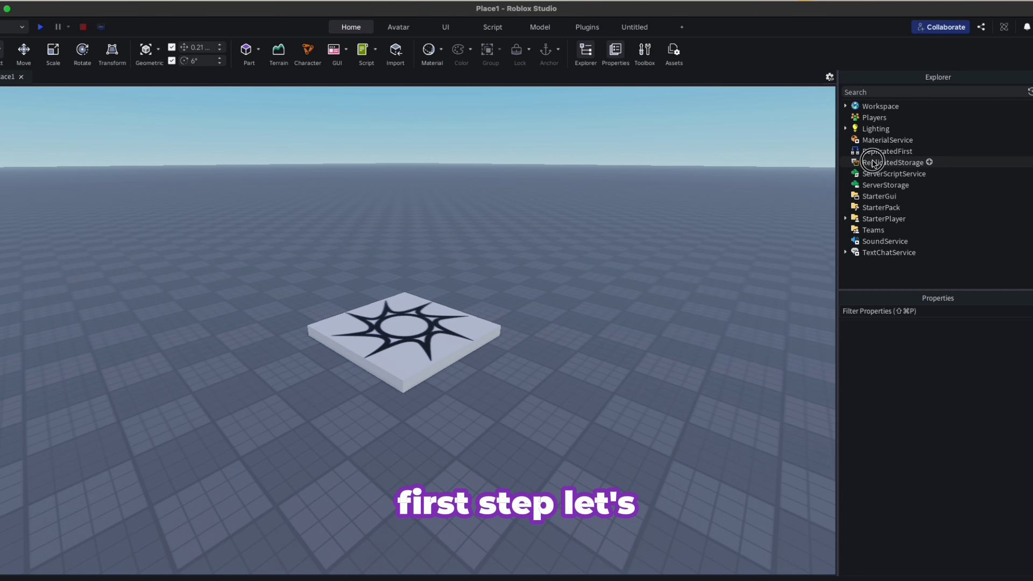
Step: Add a RemoteEvent to ReplicatedStorage and rename it DropToolEvent
left_click(893, 163)
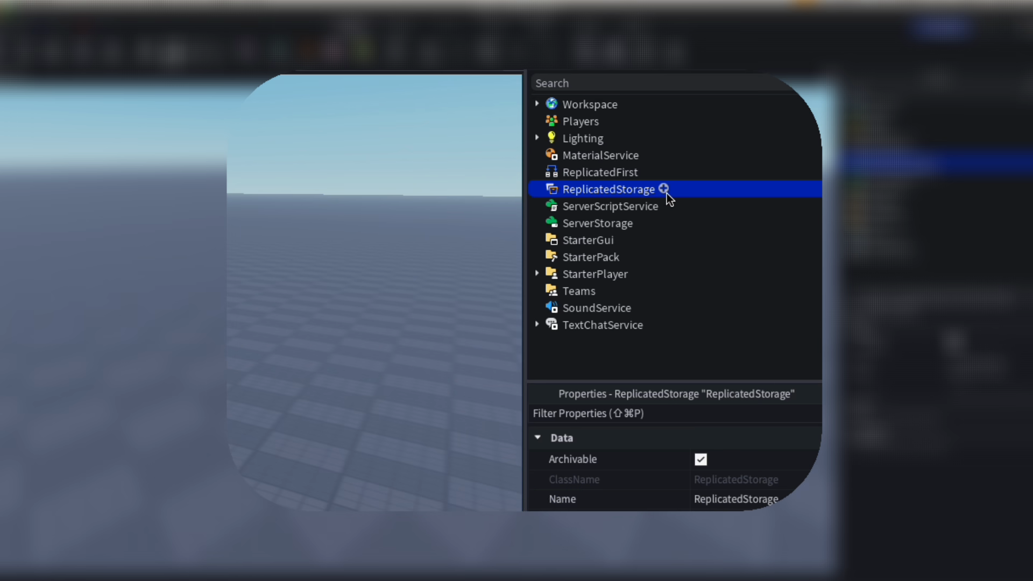
left_click(663, 188)
type("remote")
key("Return")
double_click(610, 207)
type("DropToolEvent")
key("Return")
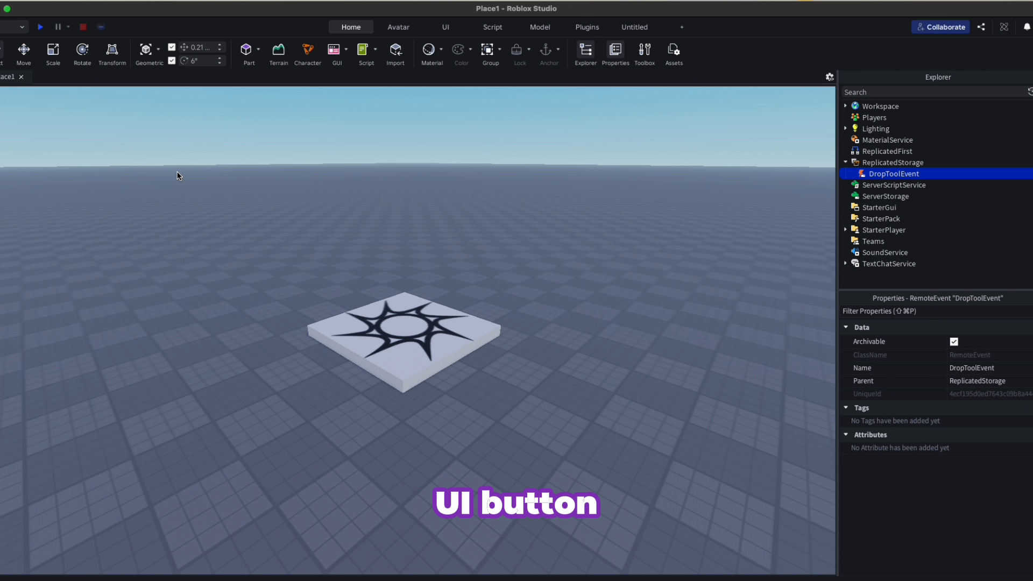
Step: Add a ScreenGui to StarterGui and insert a TextButton inside it
left_click(873, 209)
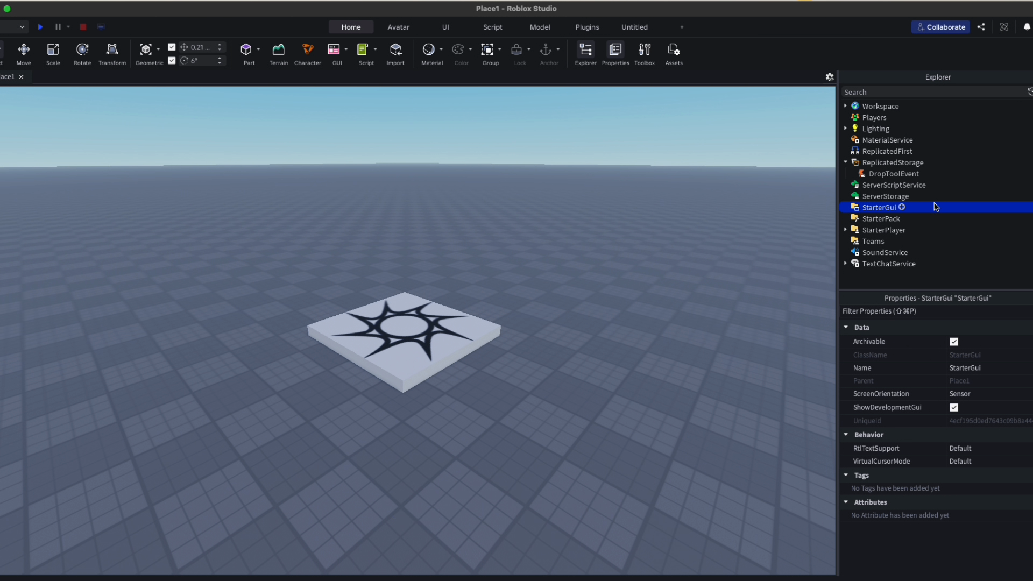
left_click(902, 208)
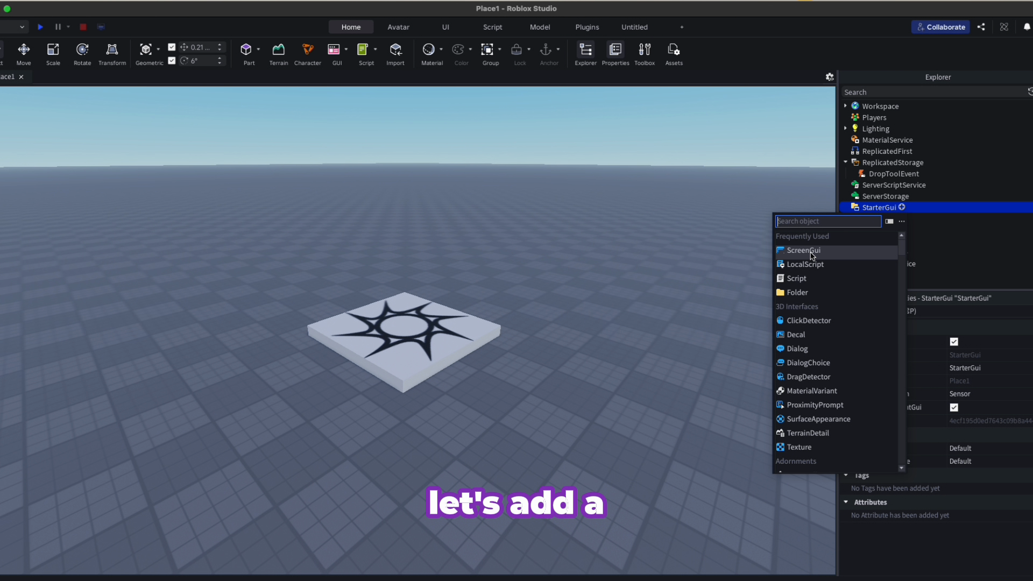
left_click(812, 254)
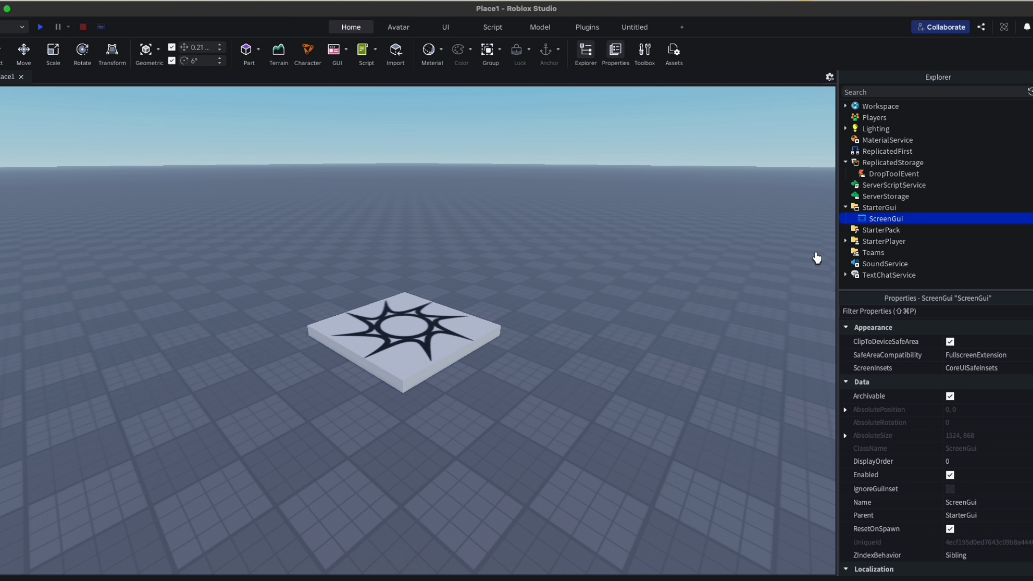
left_click(909, 218)
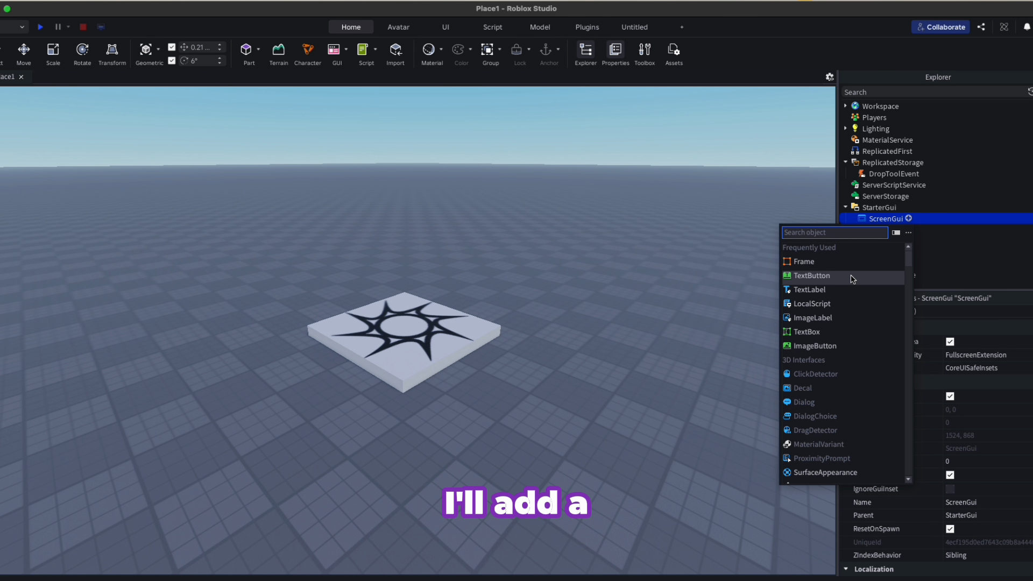
left_click(853, 275)
Step: Add a LocalScript to the TextButton with code that gets DropToolEvent from ReplicatedStorage and calls FireServer() on MouseButton1Click
left_click(919, 230)
left_click(861, 276)
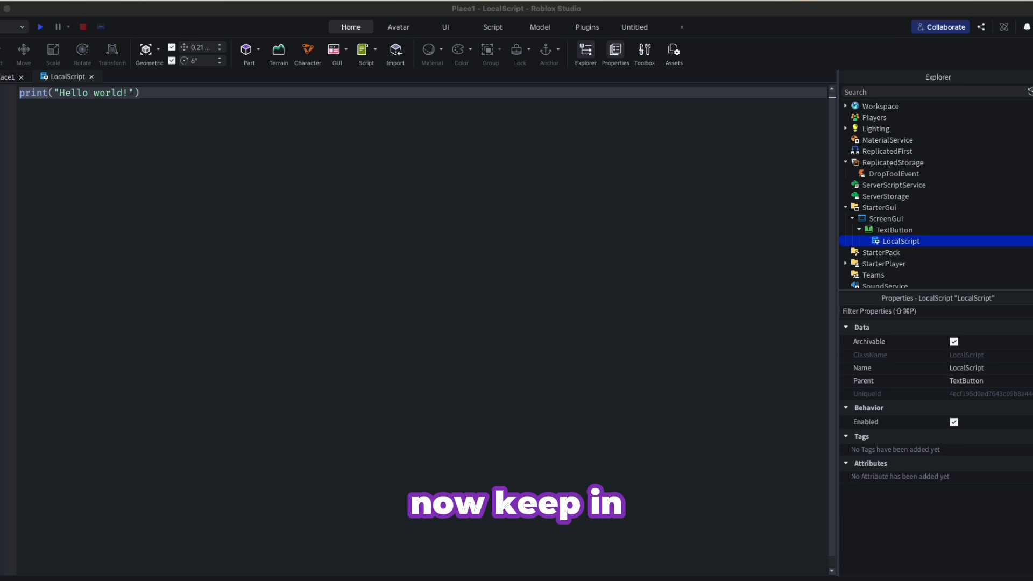
left_click(148, 123)
key("super+a")
type("local button = script.Parent local replicatedStorage = game:GetService(\"ReplicatedStorage\") local dropEvent = replicatedStorage:WaitForChild(\"DropToolEvent\")  button.MouseButton1Click:Connect(function() \tdropEvent:FireServer() end)")
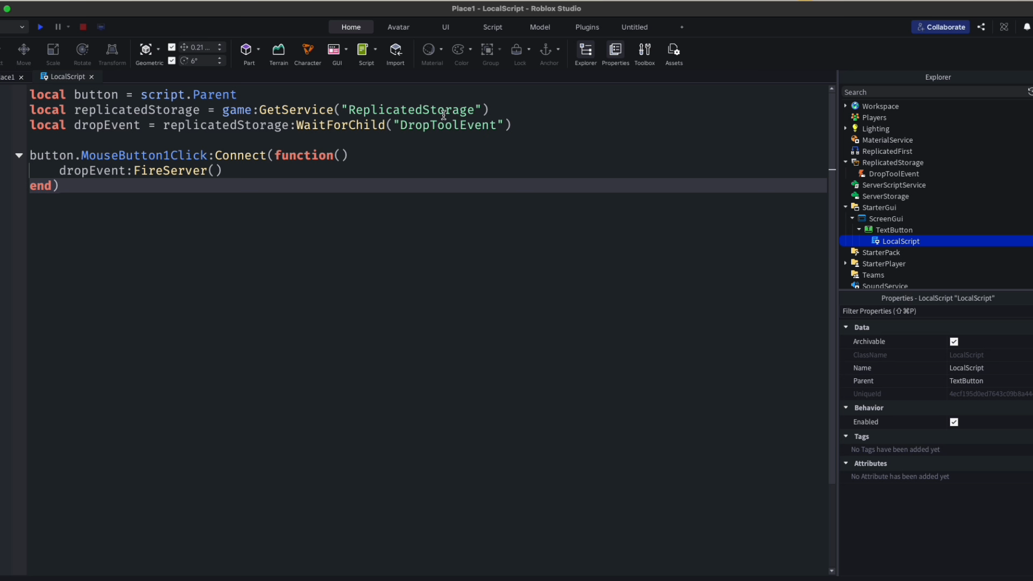
key("super+equal")
double_click(445, 124)
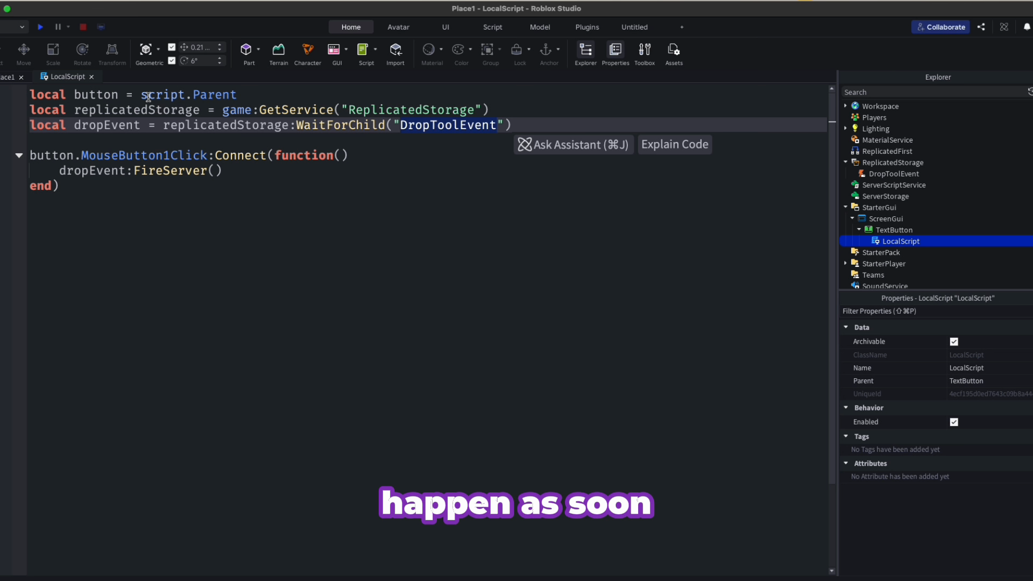
double_click(96, 156)
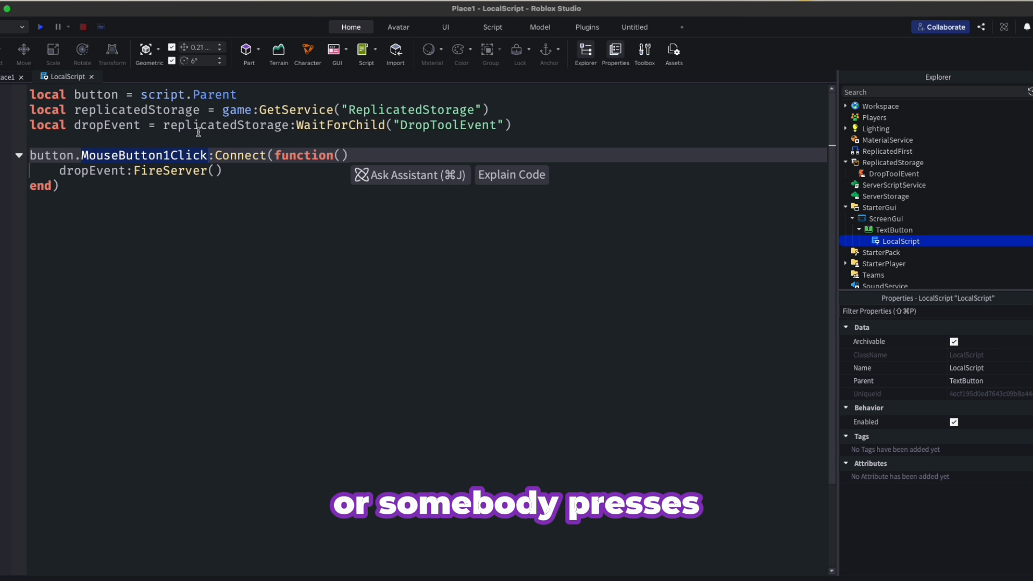
Step: Return to the 3D view and add a UICorner and a UIStroke to the TextButton
left_click(7, 77)
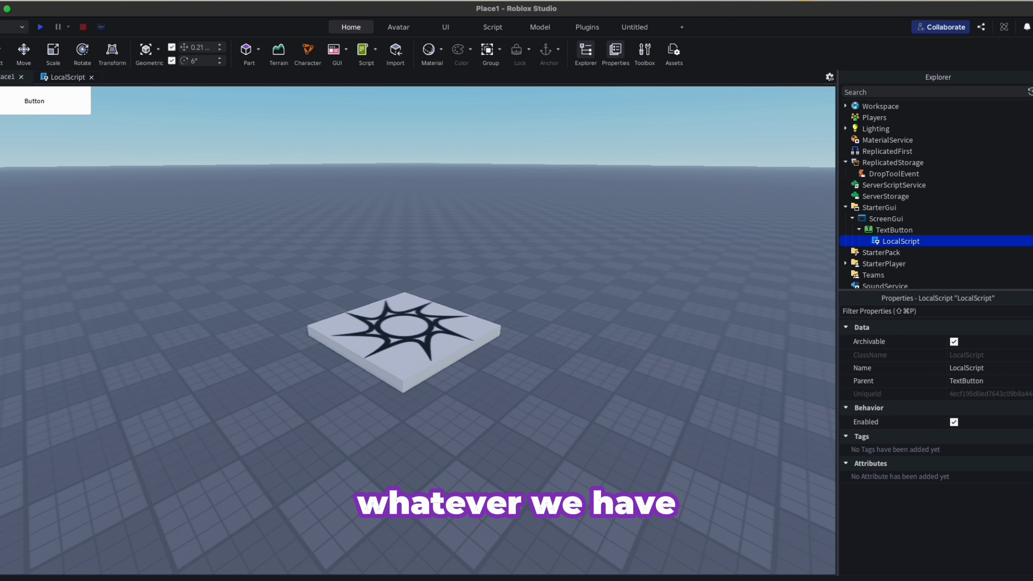
right_click_drag(263, 378, 228, 381)
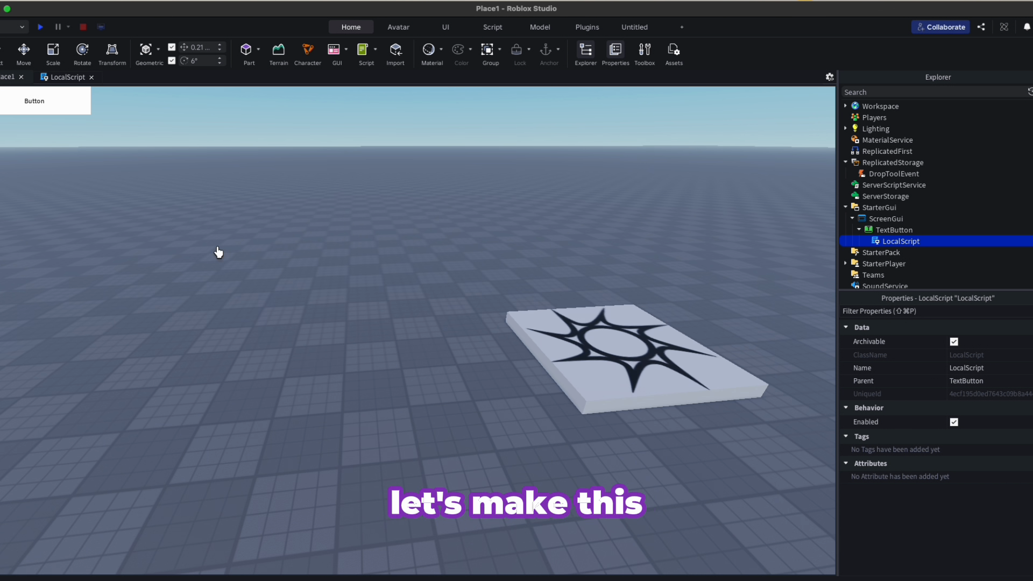
left_click(61, 111)
left_click(893, 229)
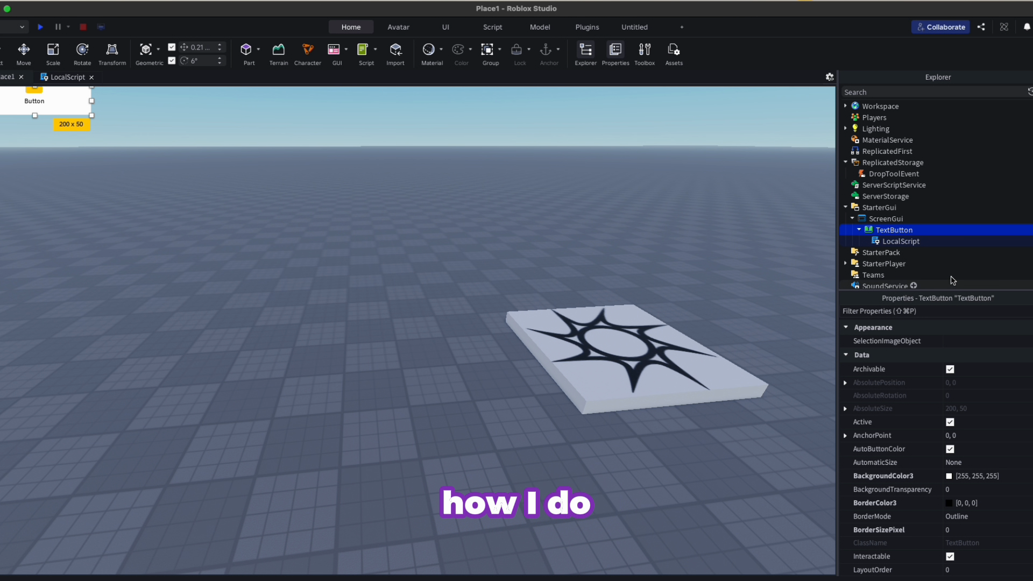
left_click(921, 232)
type("ui")
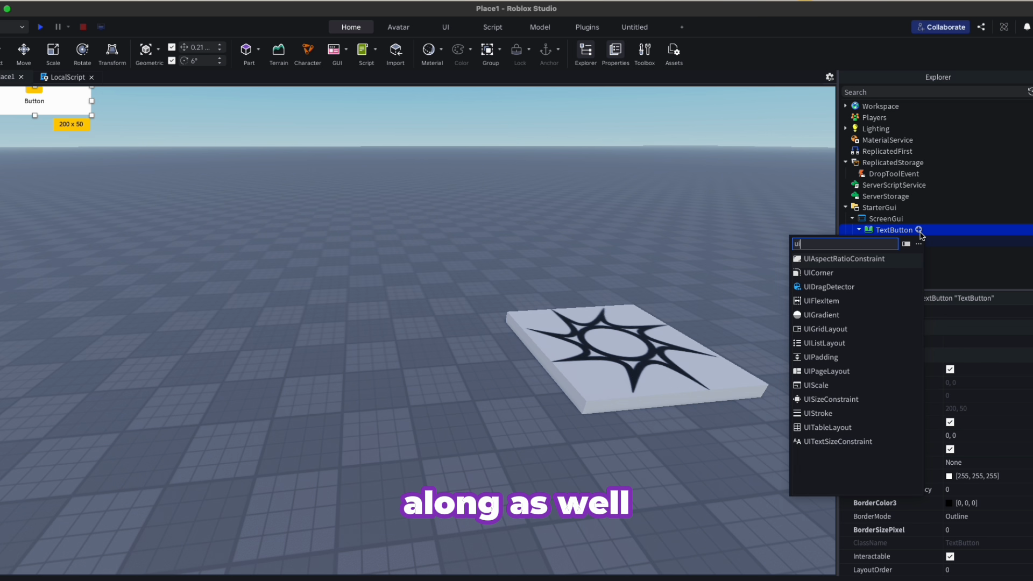
left_click(825, 275)
left_click(918, 230)
type("ui")
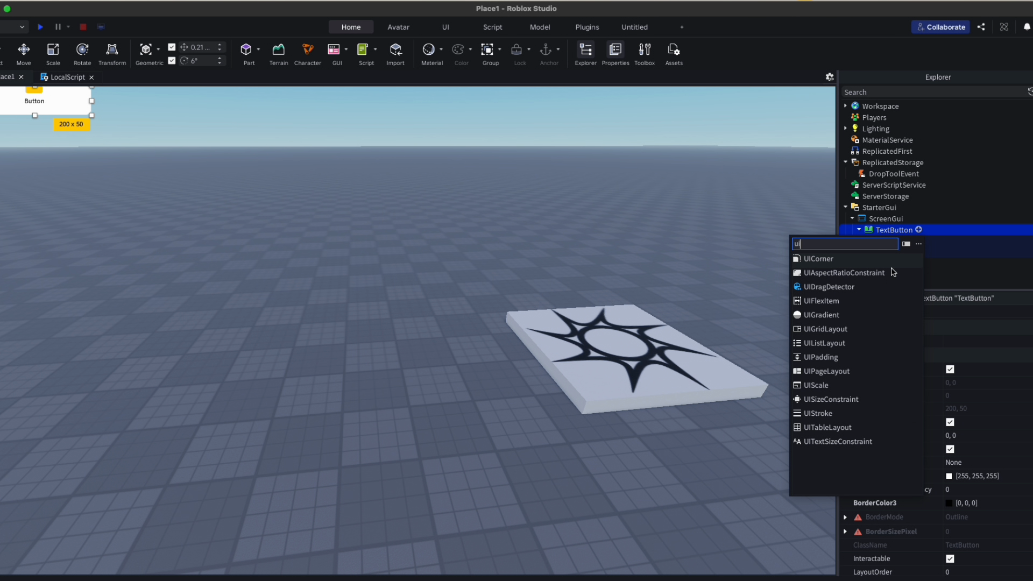
left_click(825, 411)
Step: Move the button near the top centre of the game screen, at about 662, 13, and set its BackgroundTransparency to 1
left_click_drag(51, 108, 423, 114)
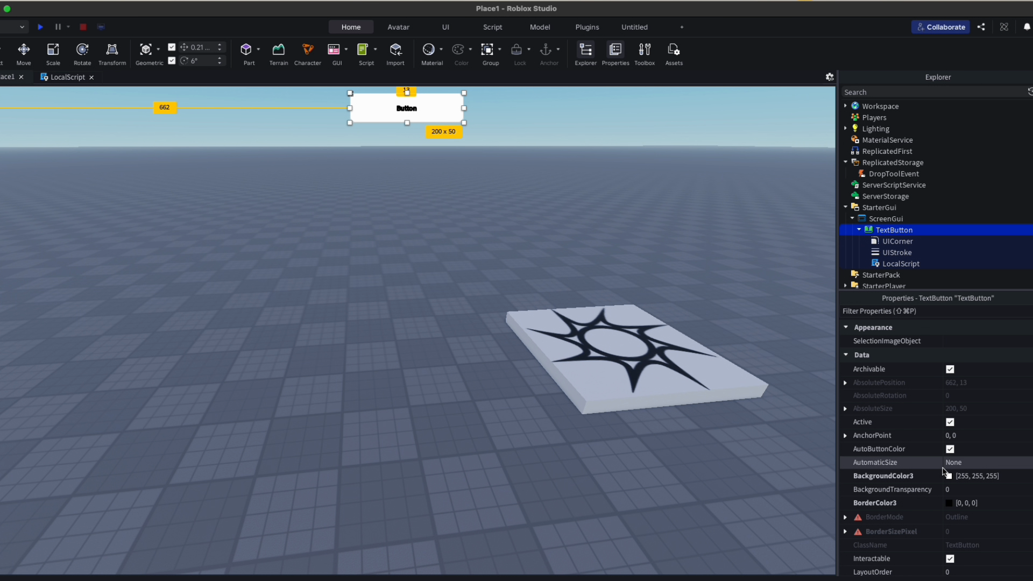
scroll(951, 360, "down", 3)
scroll(951, 360, "up", 5)
key("super+shift+p")
type("trans")
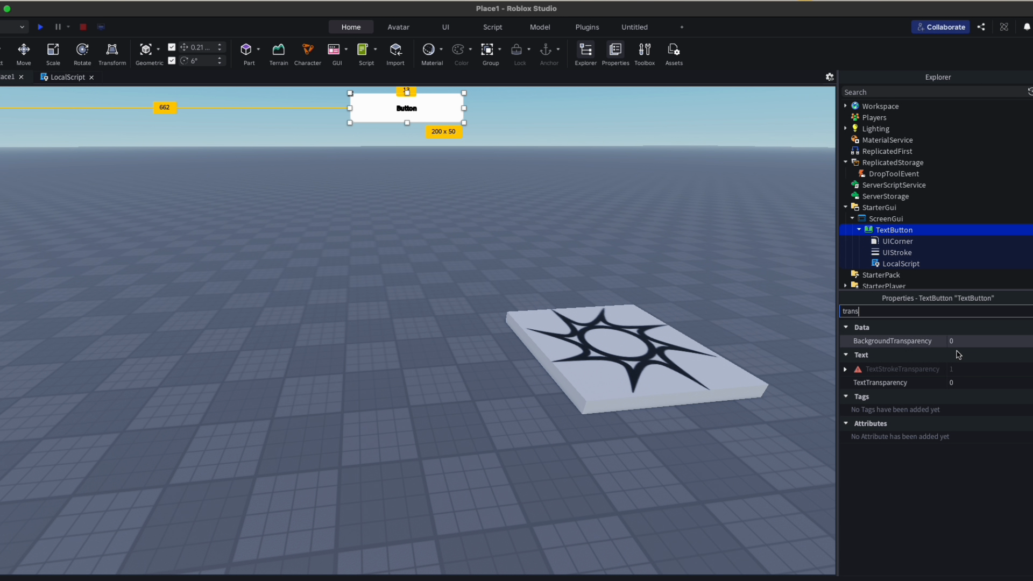
left_click(968, 382)
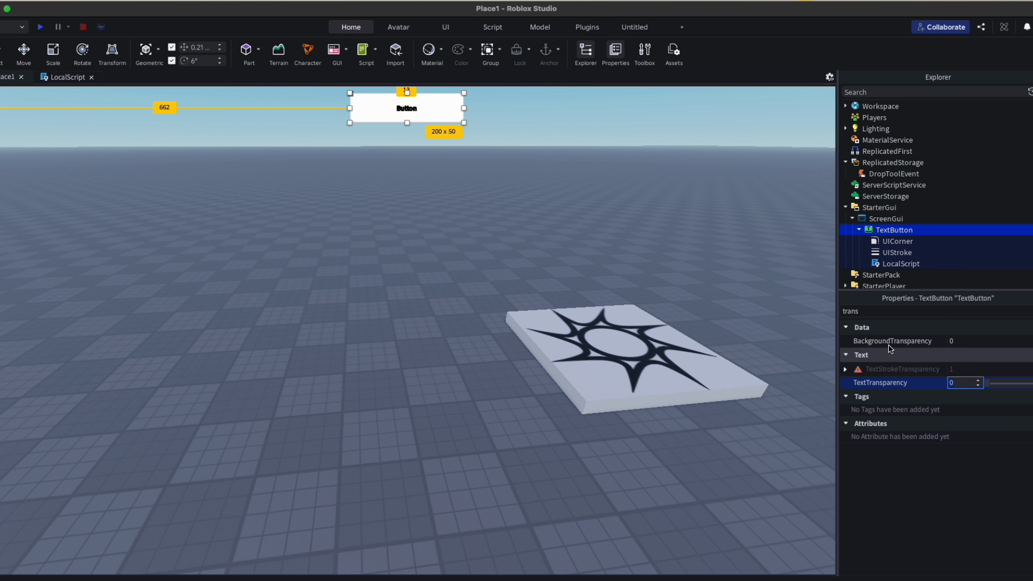
left_click(967, 344)
type("1")
key("Return")
Step: Enable TextScaled, TextWrapped and RichText for the TextButton
double_click(928, 311)
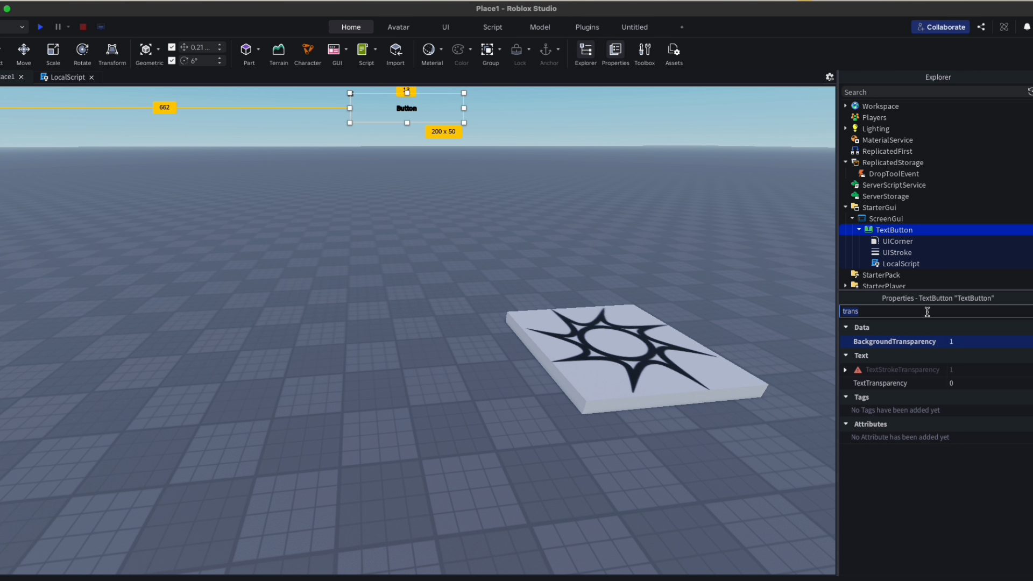
type("text")
left_click(949, 435)
left_click(949, 517)
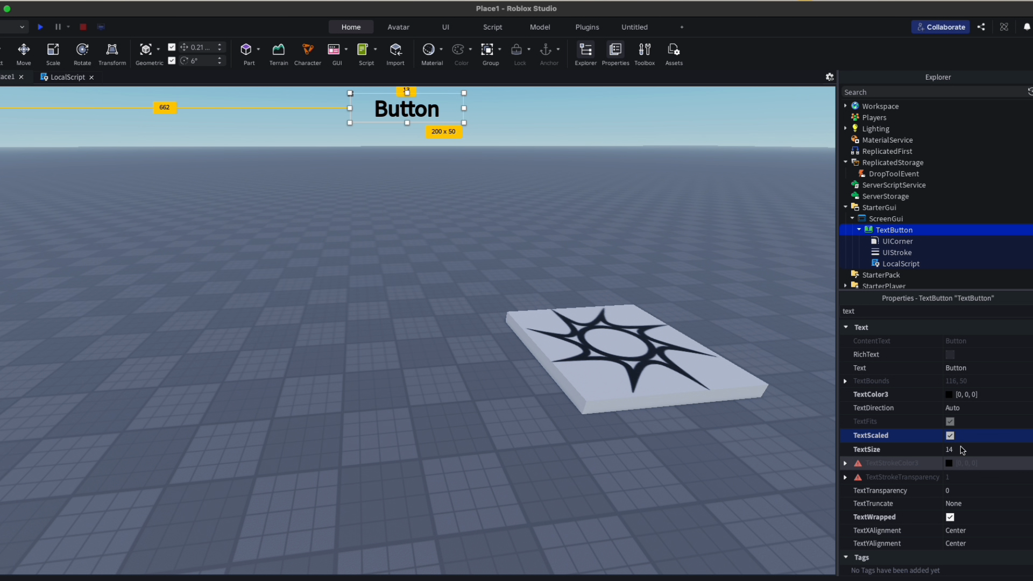
left_click(949, 355)
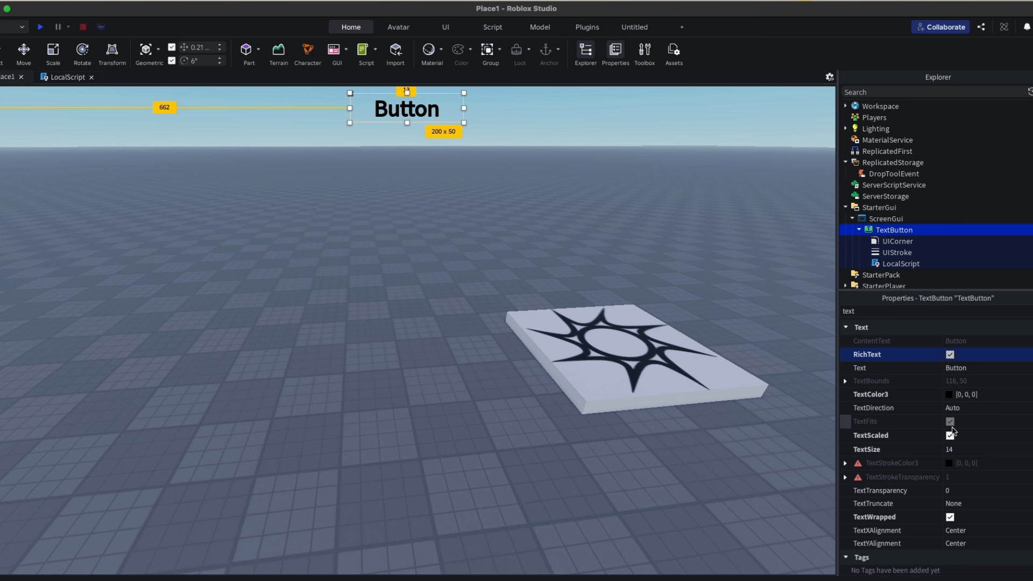
Step: Set the button's FontFace to Luckiest Guy and shift the button down to about 25 pixels from the top
double_click(886, 311)
type("fon")
left_click(977, 342)
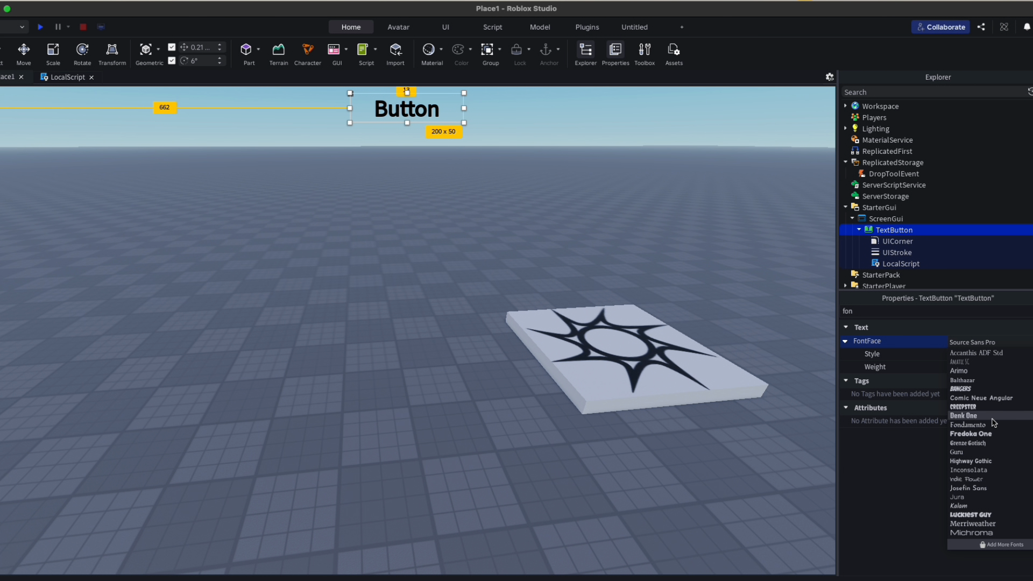
left_click(991, 434)
left_click(963, 343)
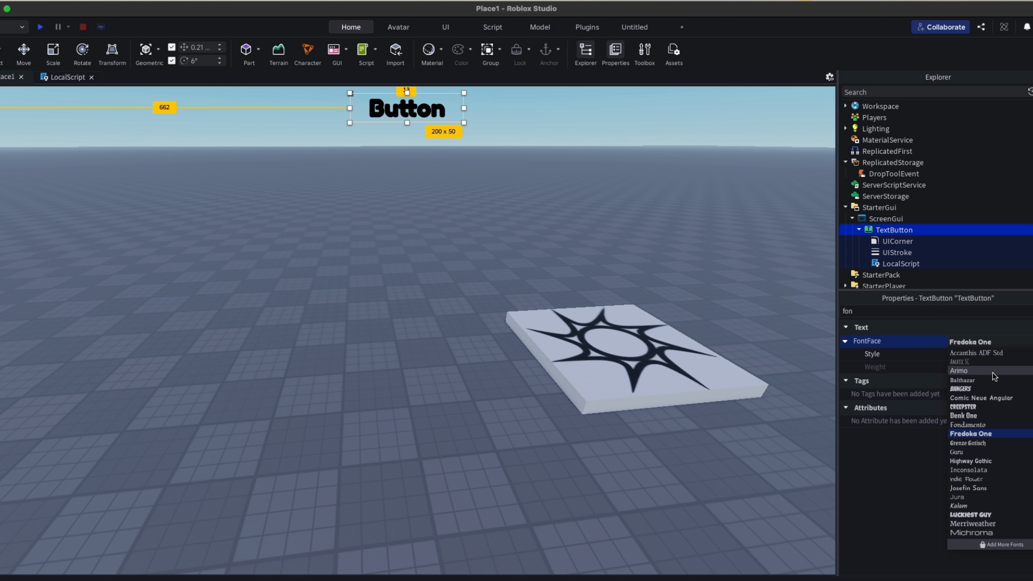
left_click(987, 516)
left_click_drag(458, 111, 457, 118)
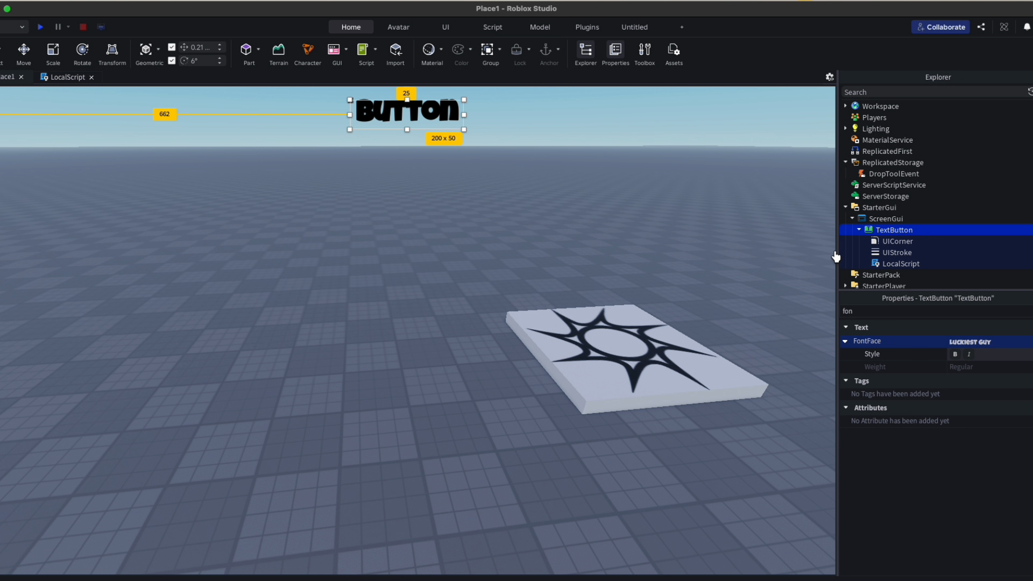
Step: Set the TextButton's text to "Drop Item"
double_click(857, 310)
type("text")
left_click(973, 369)
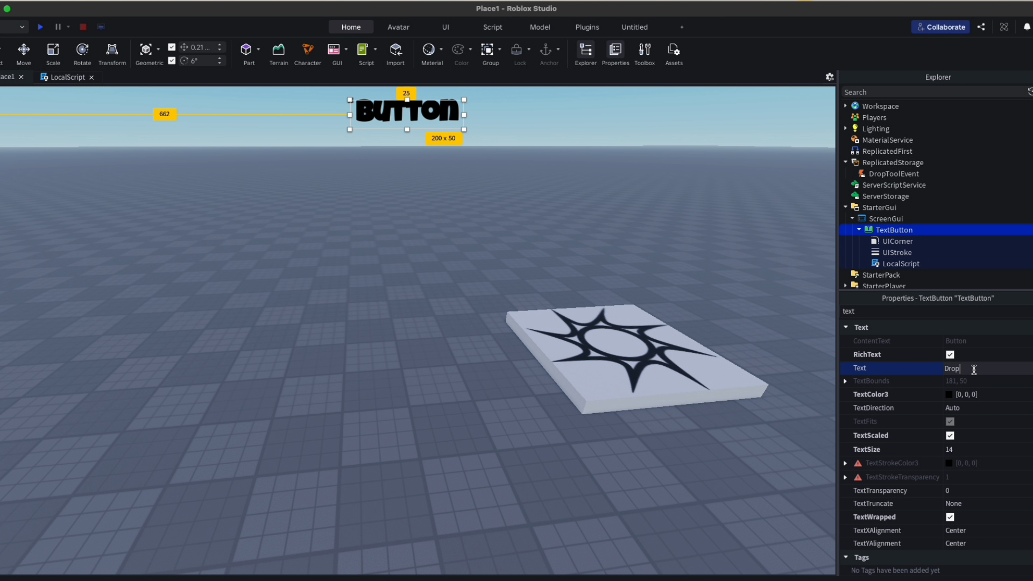
type("Drop Tool")
key("Return")
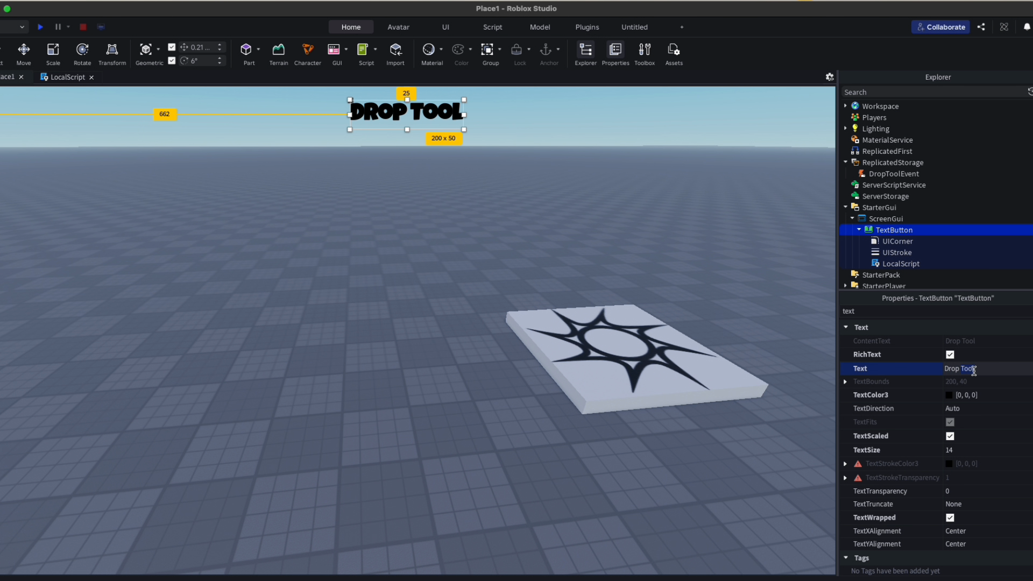
type("m")
key("Return")
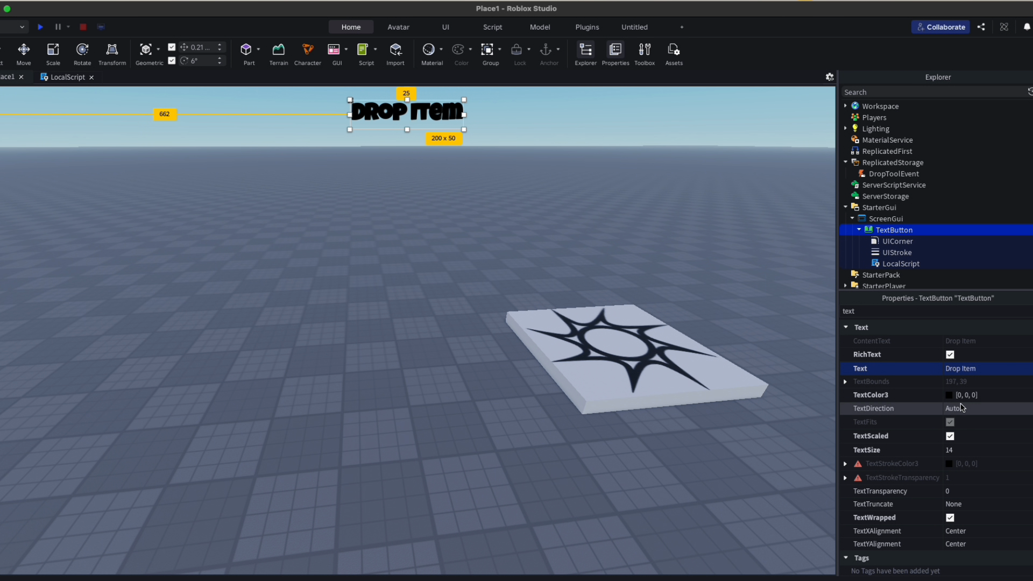
Step: Set the button's TextColor3 to a bright blue of about 0, 180, 255
left_click(948, 395)
left_click_drag(599, 407, 468, 412)
left_click(534, 349)
mouse_move(534, 348)
left_mouse_down()
mouse_move(535, 361)
mouse_move(528, 335)
mouse_move(525, 364)
mouse_move(523, 353)
left_mouse_up()
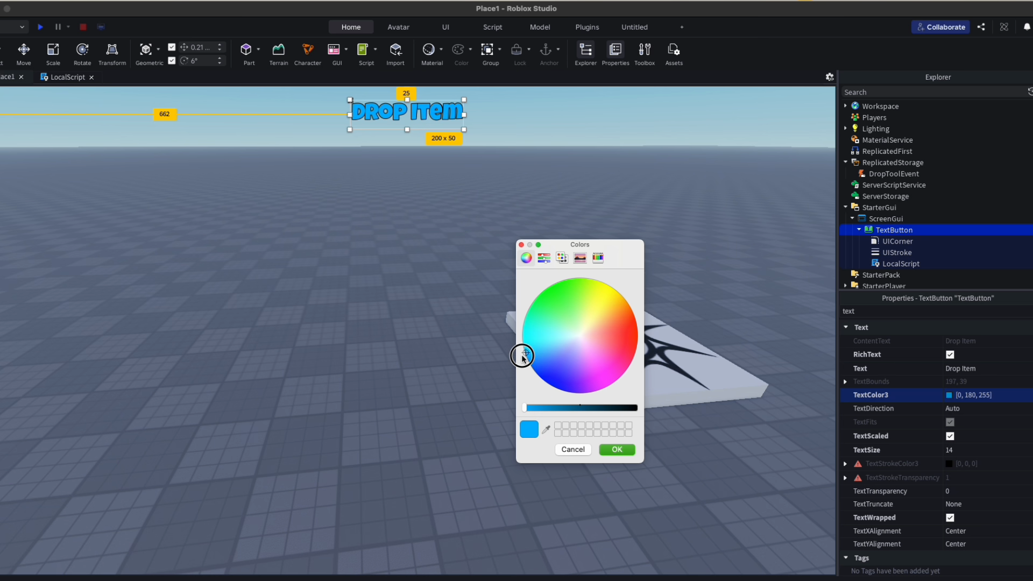
left_click(617, 449)
Step: Set the UIStroke's color to white (255, 255, 255) and increase its thickness
left_click(897, 253)
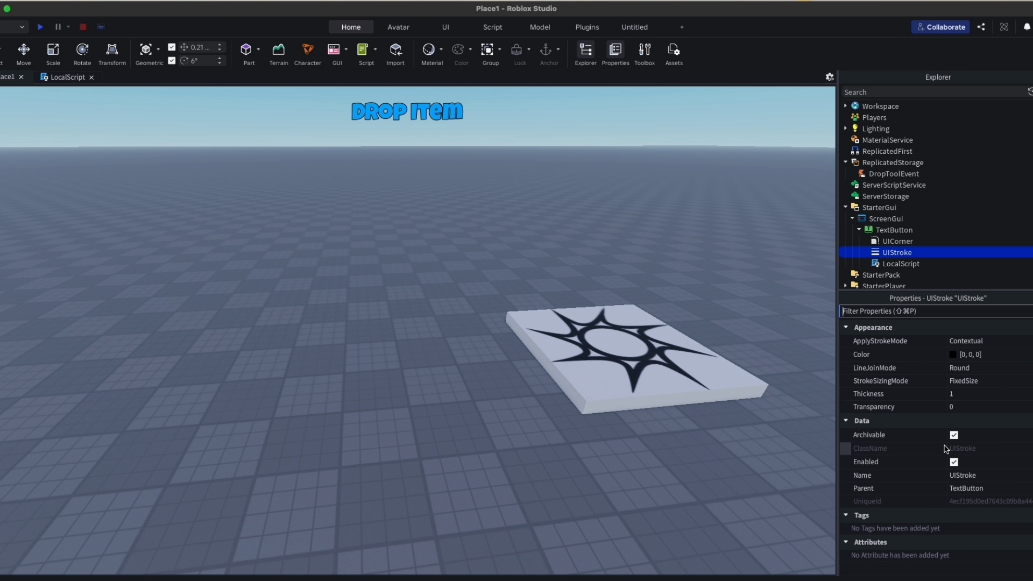
left_click(953, 354)
left_click_drag(635, 407, 476, 411)
left_click(620, 451)
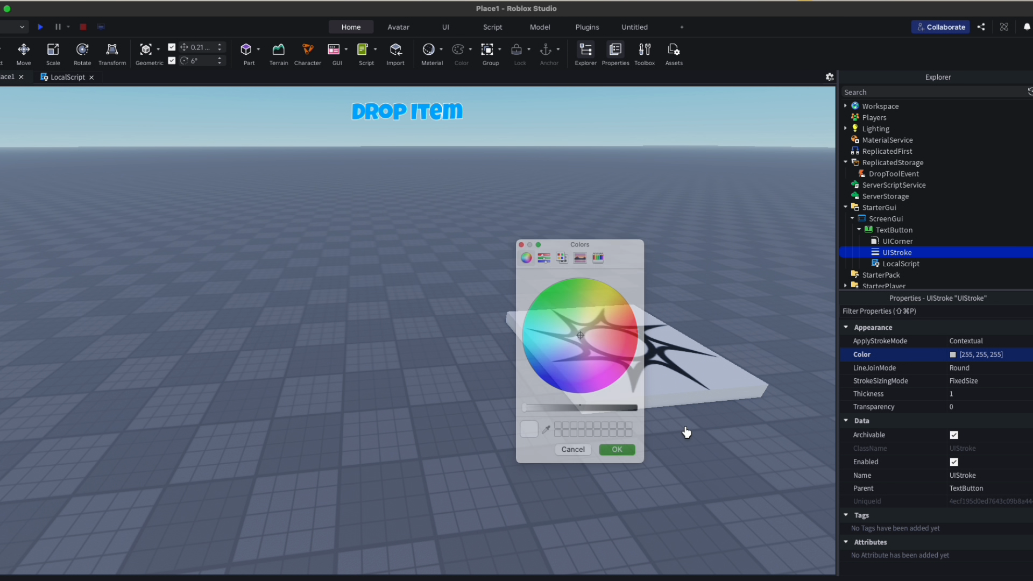
left_click(992, 395)
left_click_drag(995, 396, 1000, 395)
Step: Delete the UICorner from the TextButton and clear the selection
left_click(698, 242)
right_click_drag(698, 242, 697, 239)
key("d")
left_click(888, 254)
left_click(890, 244)
key("Delete")
left_click(678, 329)
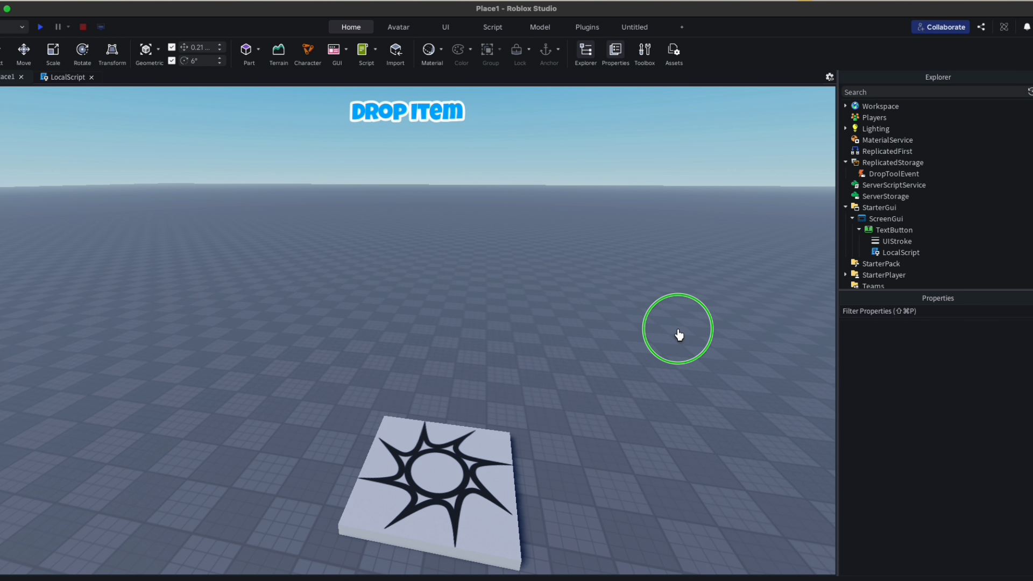
right_click_drag(678, 329, 678, 333)
key("s")
key("w")
right_click_drag(413, 122, 415, 128)
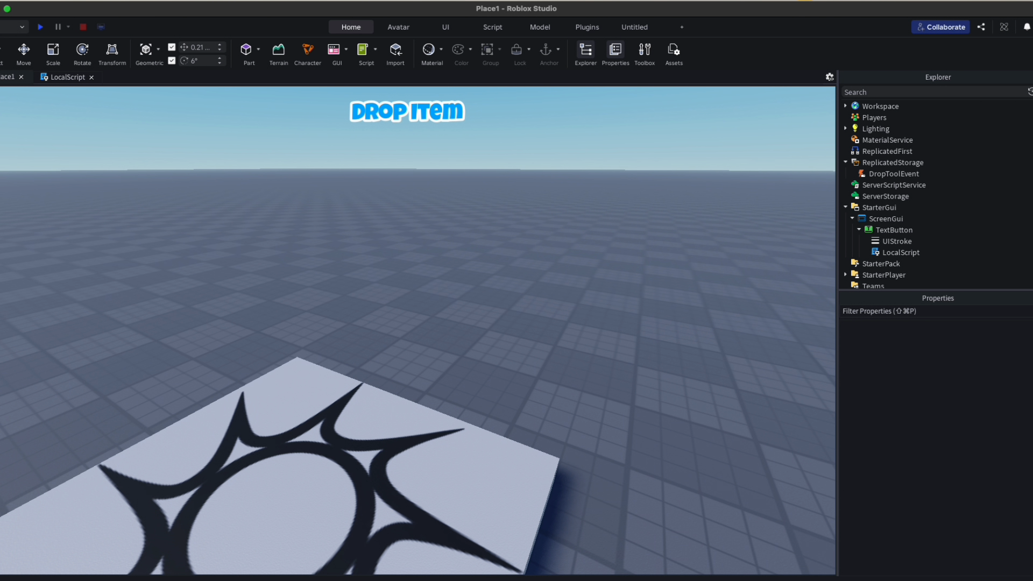
right_click_drag(309, 223, 310, 226)
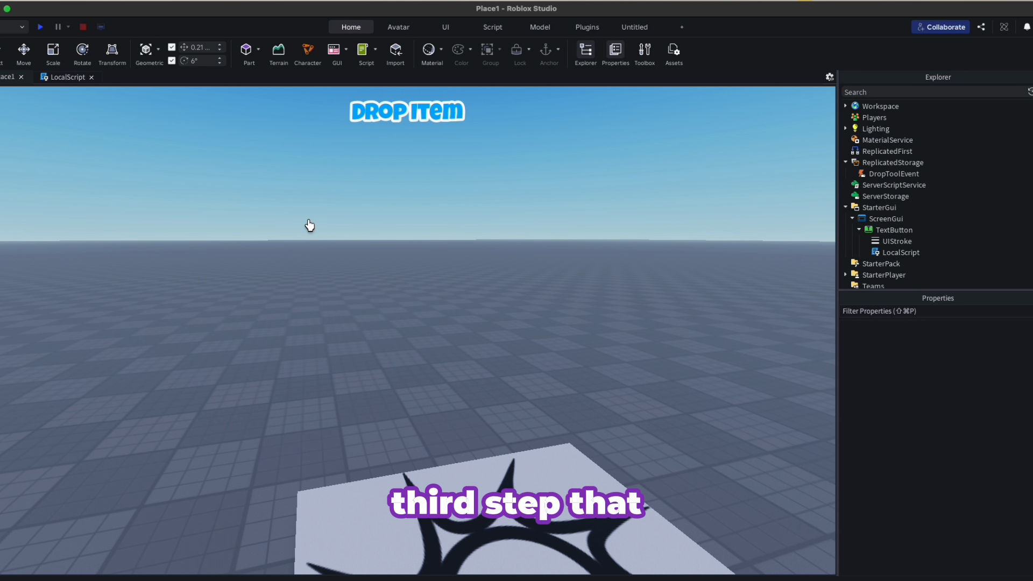
Step: Add a new Script to ServerScriptService
left_click(860, 186)
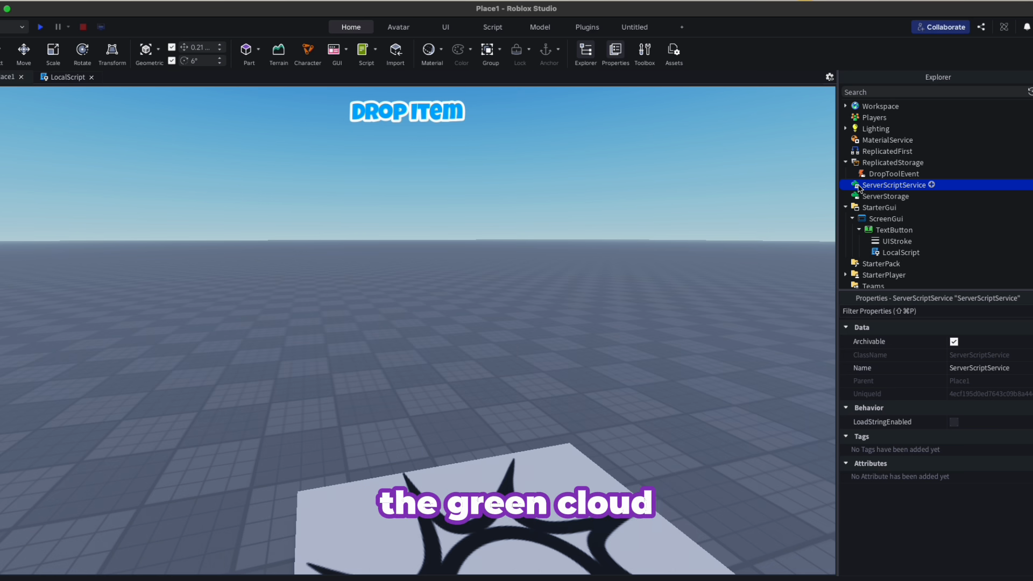
left_click(931, 185)
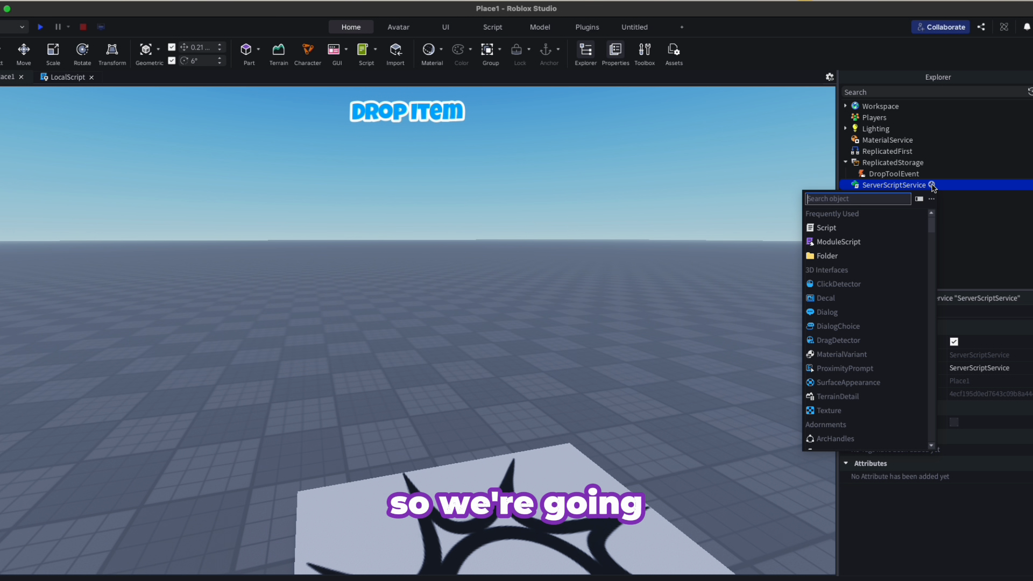
left_click(831, 229)
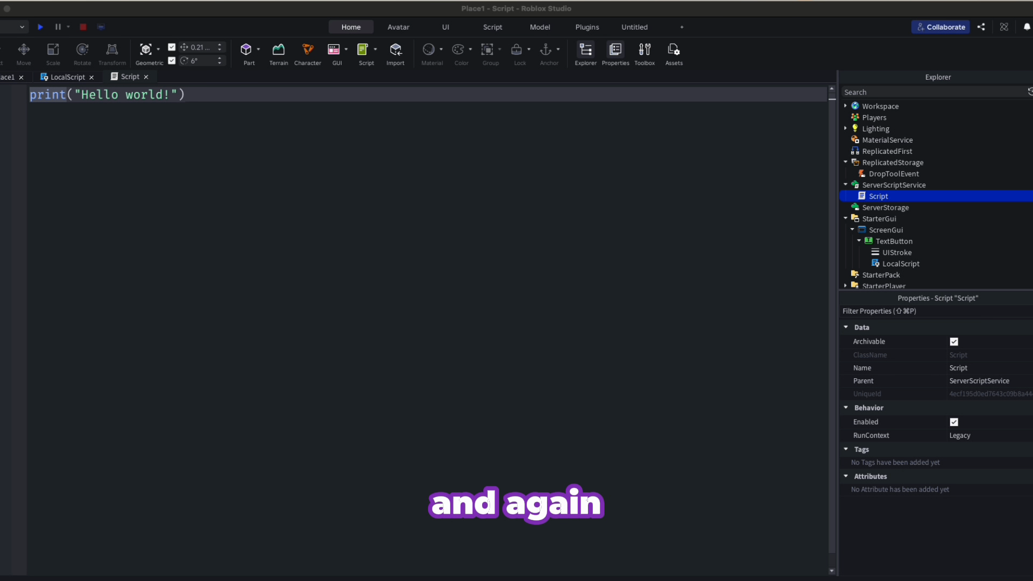
Step: Replace the default code with a DropToolEvent OnServerEvent handler that parents the equipped Tool to workspace, its Handle offset by CFrame.new(0, 0, -3) from HumanoidRootPart
left_click(14, 88)
type("local replicatedStorage = game:GetService(\"ReplicatedStorage\") local dropEvent = replicatedStorage:WaitForChild(\"DropToolEvent\")  dropEvent.OnServerEvent:Connect(function(player)  \tlocal character = player.Character \tif not character then return end  \t-- Find the tool currently equipped \tlocal tool = character:FindFirstChildOfClass(\"Tool\")  \tif tool then \t\ttool.Parent = workspace \t\ttool.Handle.CFrame = character.HumanoidRootPart.CFrame * CFrame.new(0, 0, -3) \tend end)")
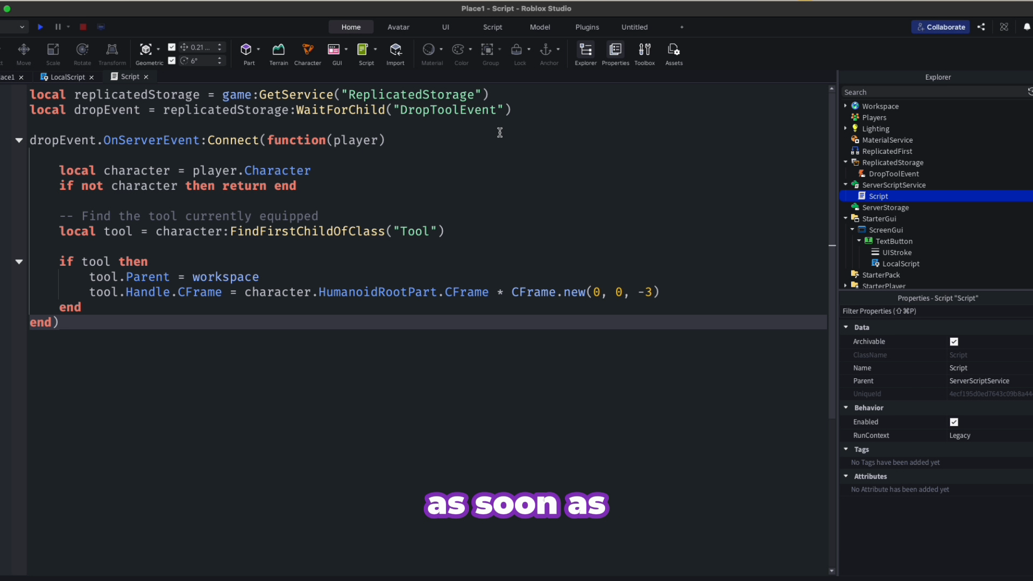
left_click_drag(73, 217, 338, 209)
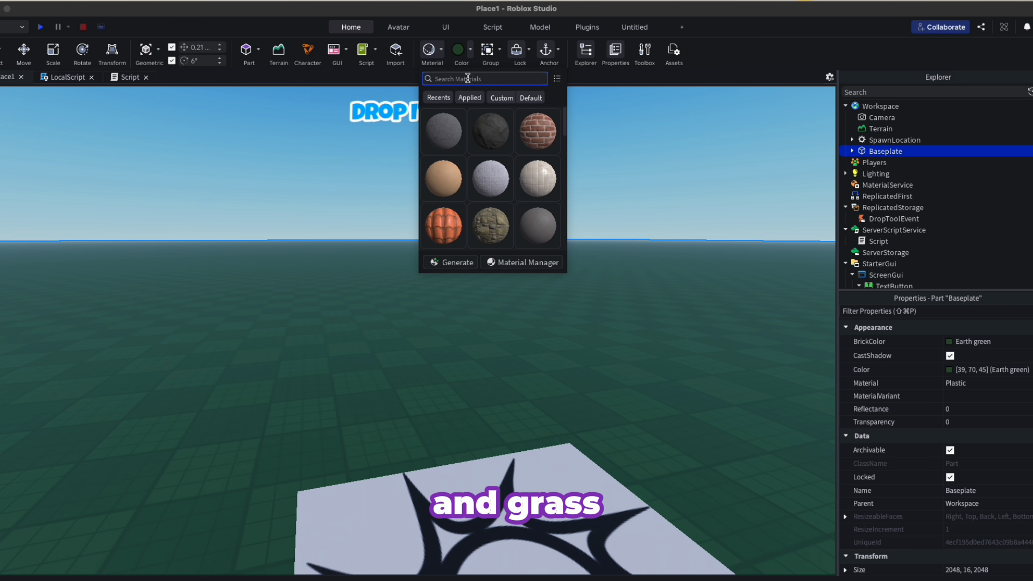
Step: Apply the Grass material to the Baseplate and delete its Texture
type("gras")
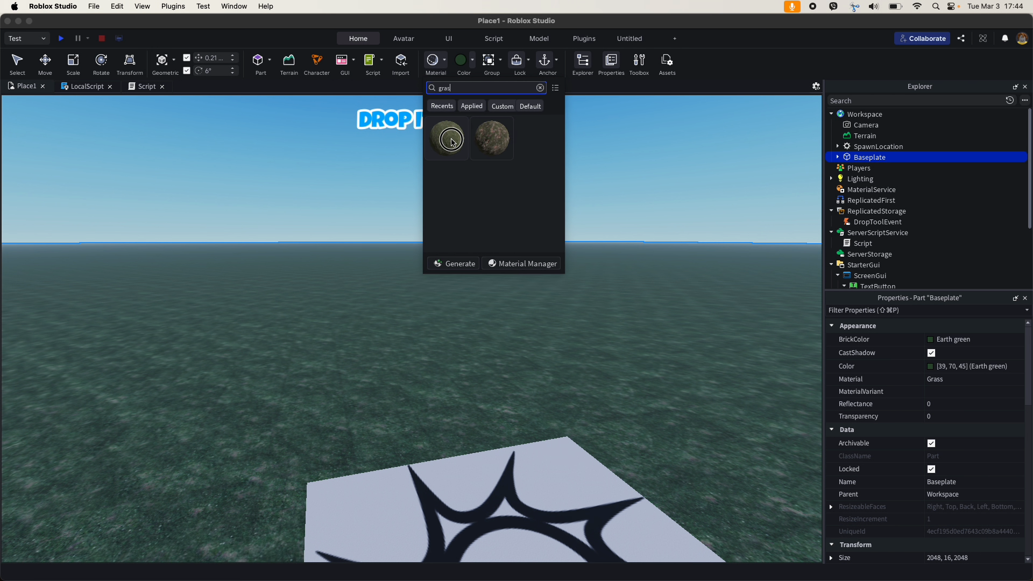
left_click(452, 141)
left_click(837, 157)
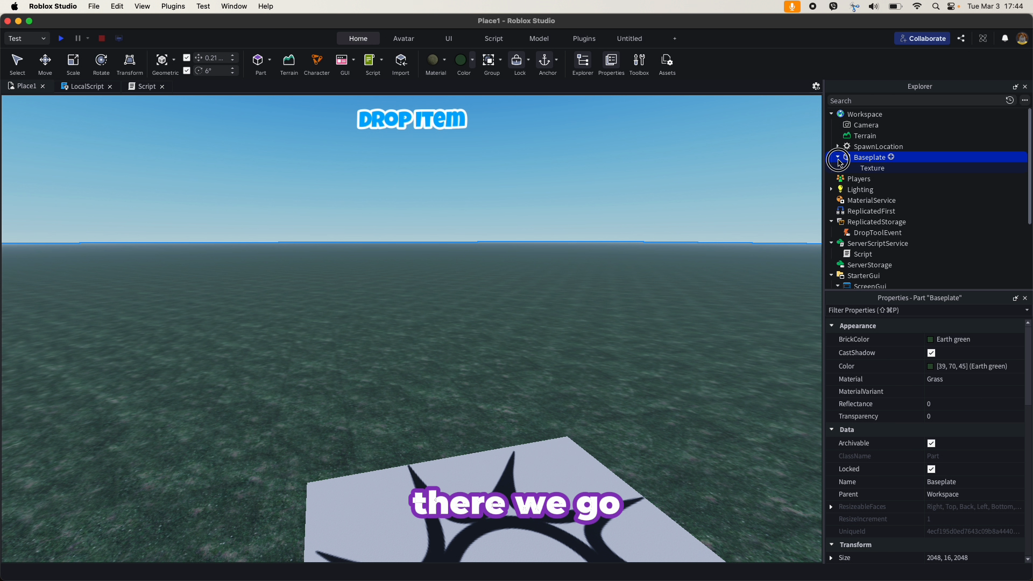
left_click(871, 168)
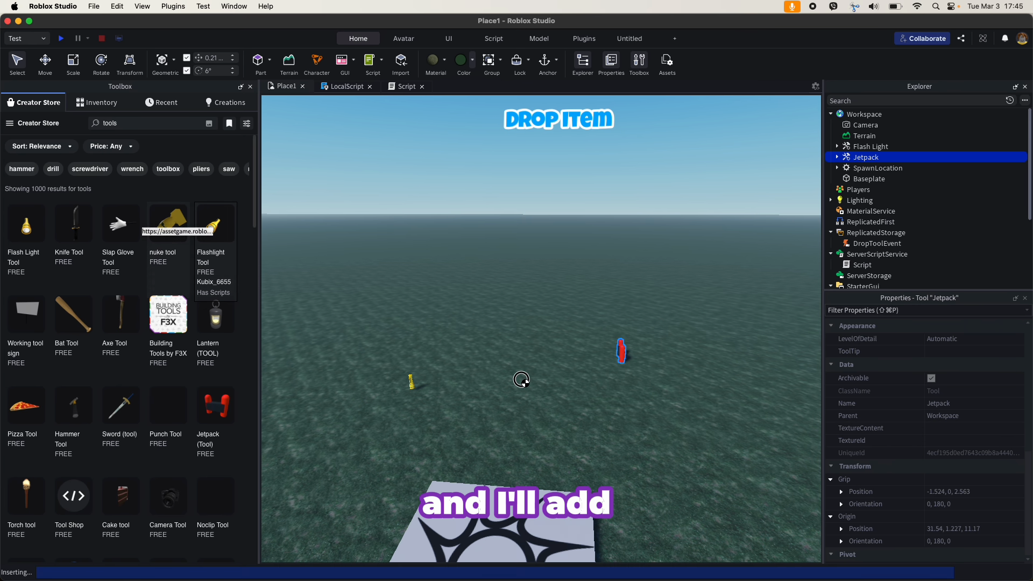
Step: Insert the free nuke tool and move it out of Workspace together with the Flash Light and Jetpack tools
left_click(169, 223)
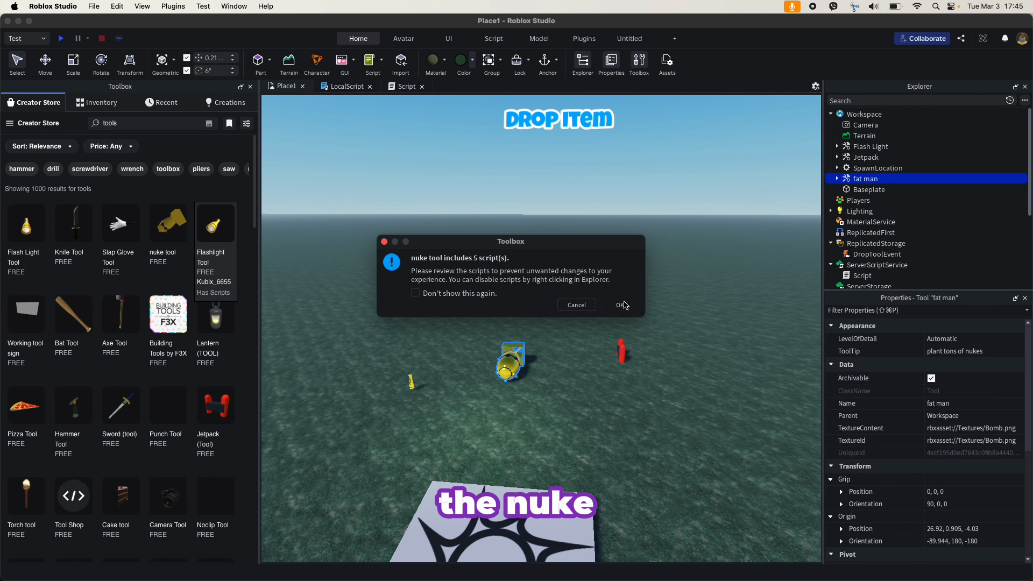
left_click(622, 306)
left_click(882, 146, "super")
left_click(909, 157, "super")
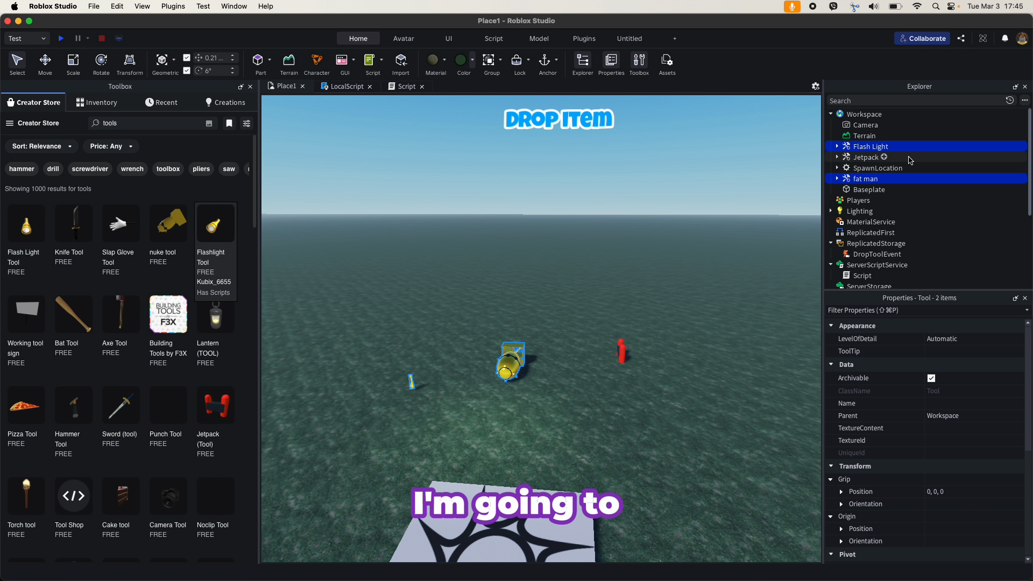
left_click_drag(877, 159, 872, 286)
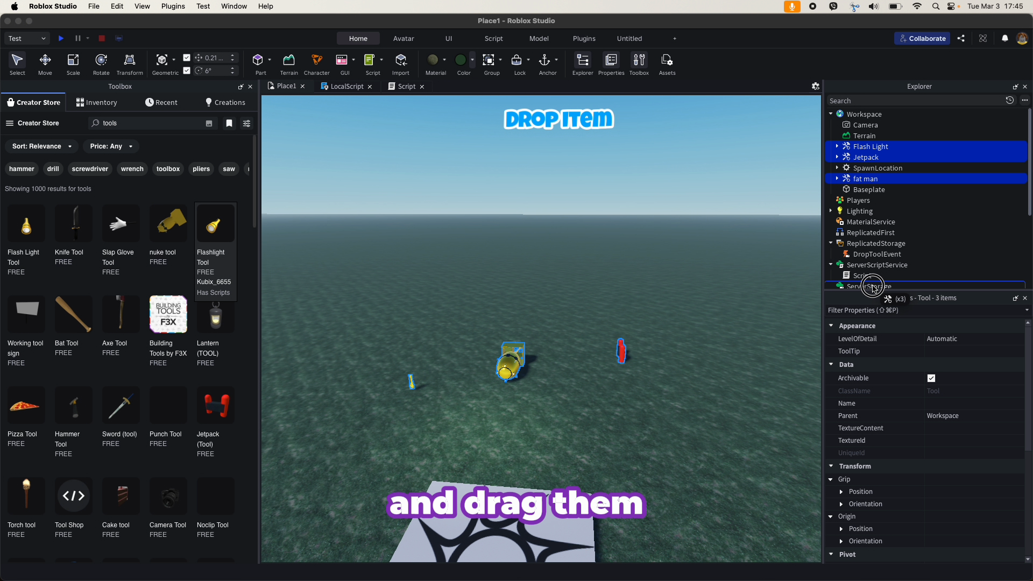